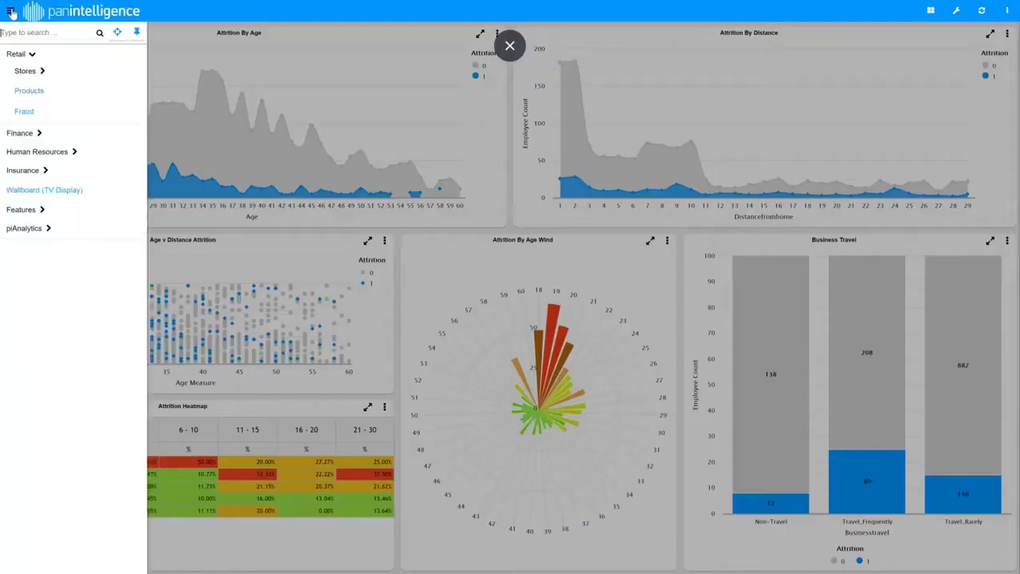
Expand Retail > Stores in the navigation menu to list its dashboards
left_click(38, 74)
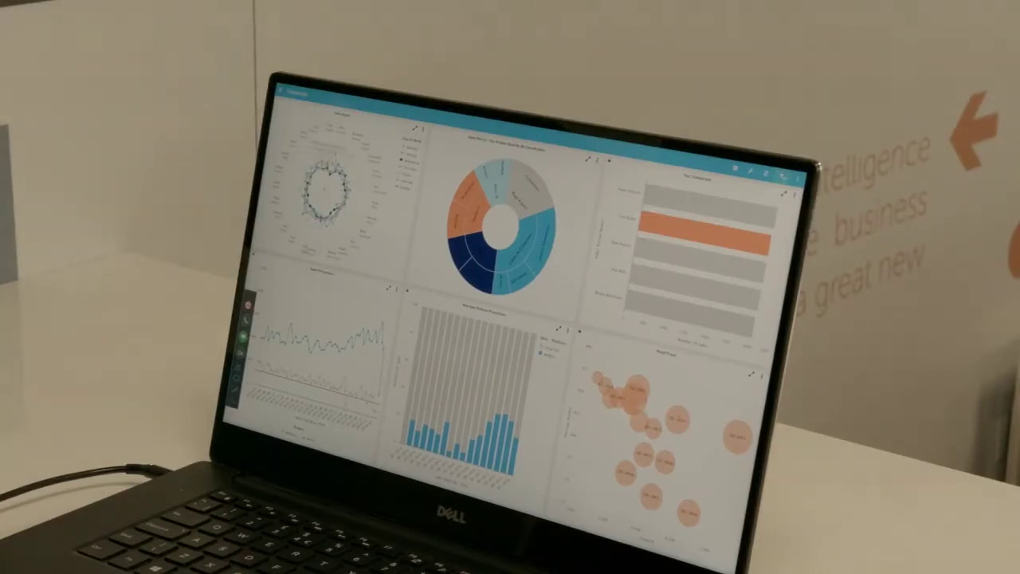
Open the Salespeople dashboard and switch the Retail Fraud chart to its detail table
mouse_move(466, 204)
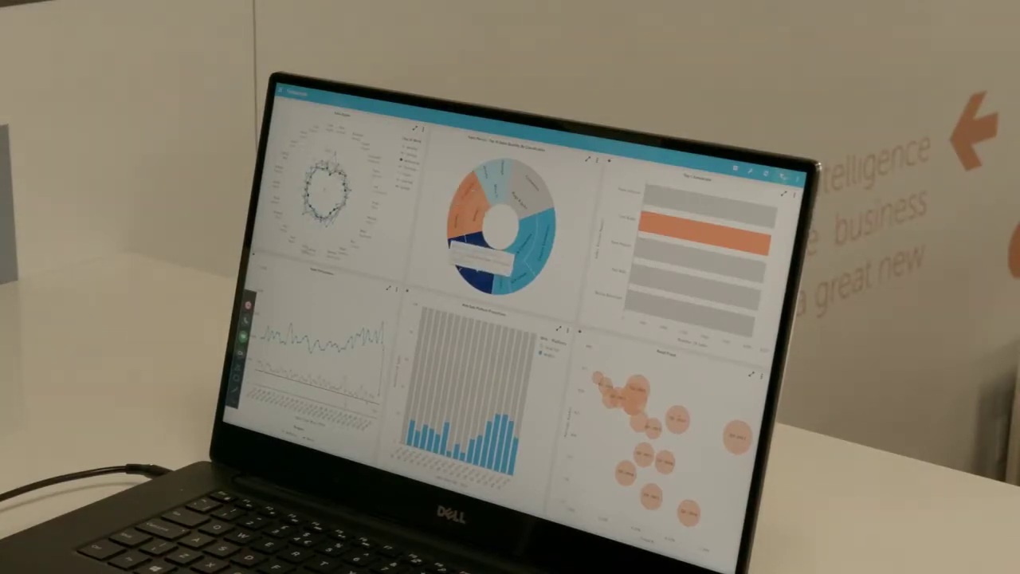
mouse_move(351, 336)
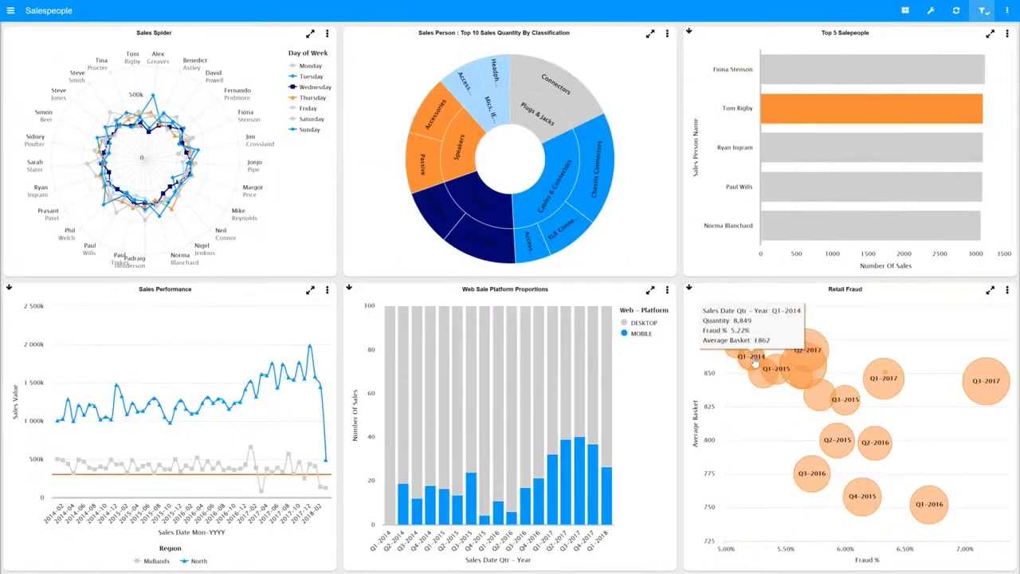
left_click(742, 350)
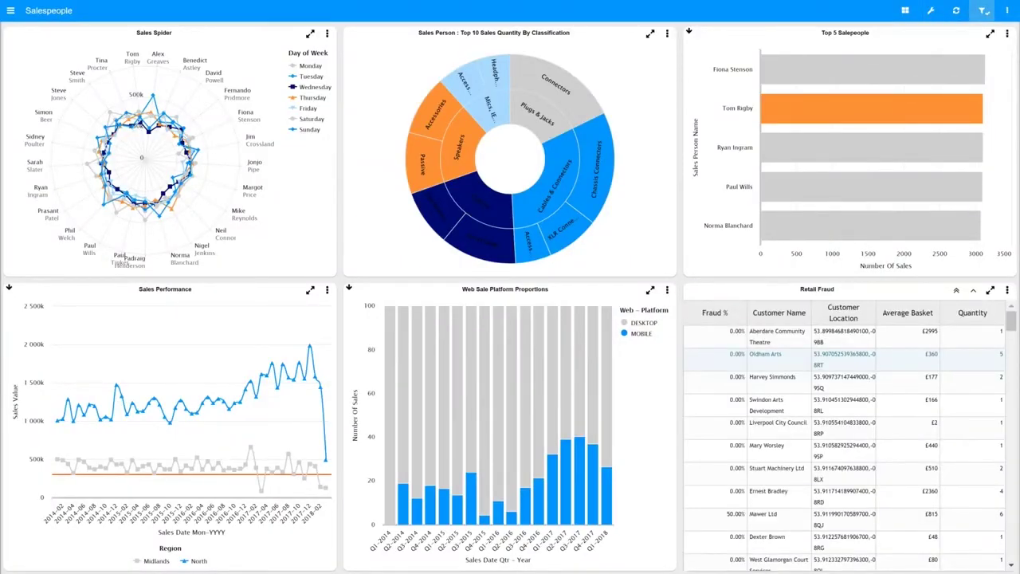
Open the Salespeople dashboard's filter panel to filter by region
left_click(985, 13)
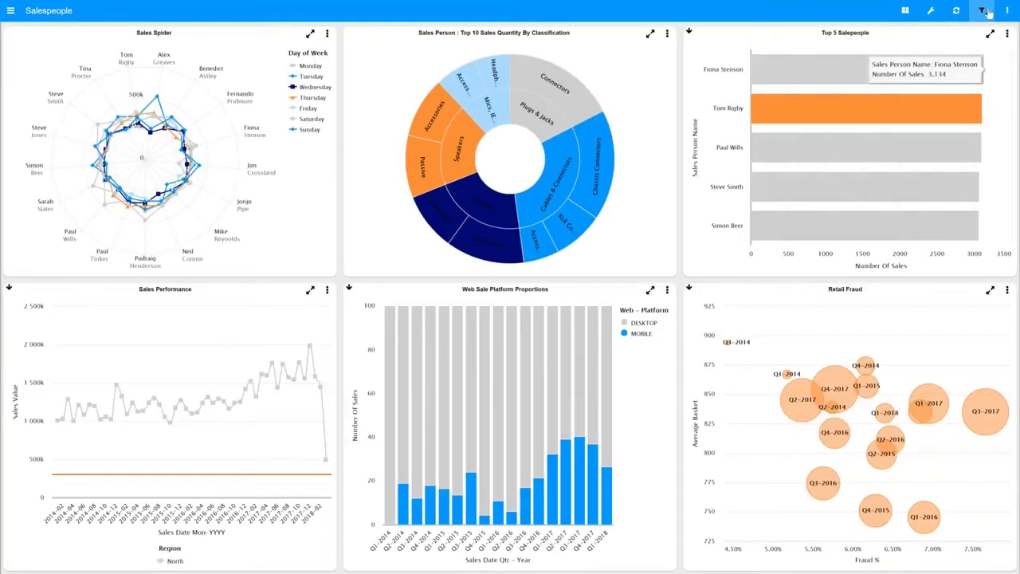
Add Midlands to the Region filter, apply it, and set the legend field to Sales Date
left_click(985, 11)
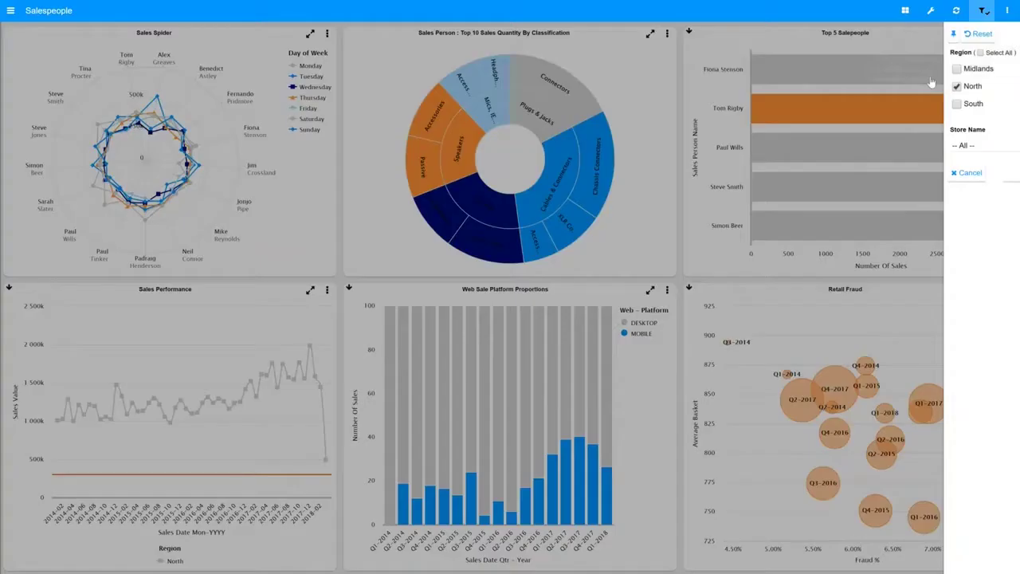
left_click(885, 69)
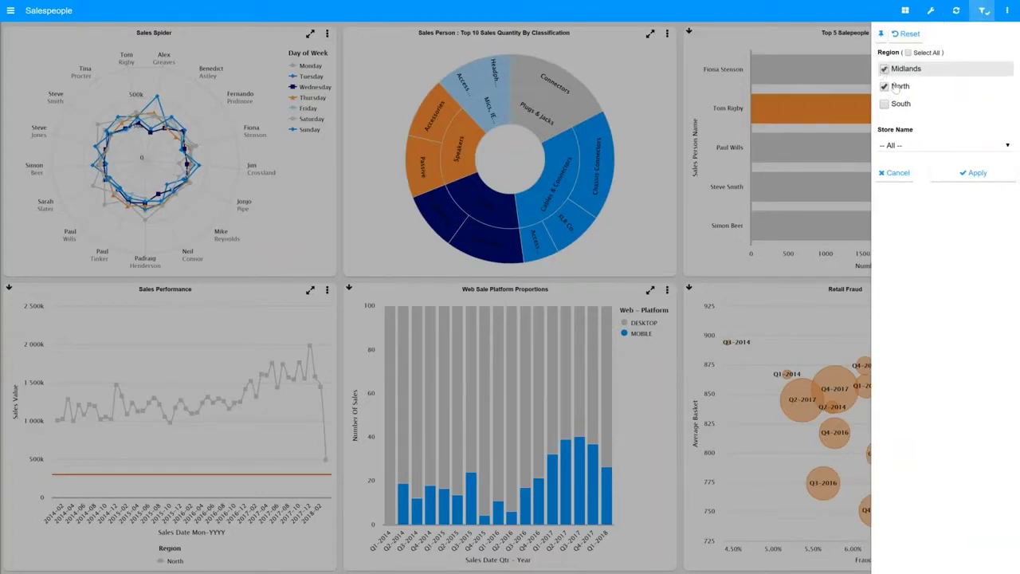
left_click(983, 178)
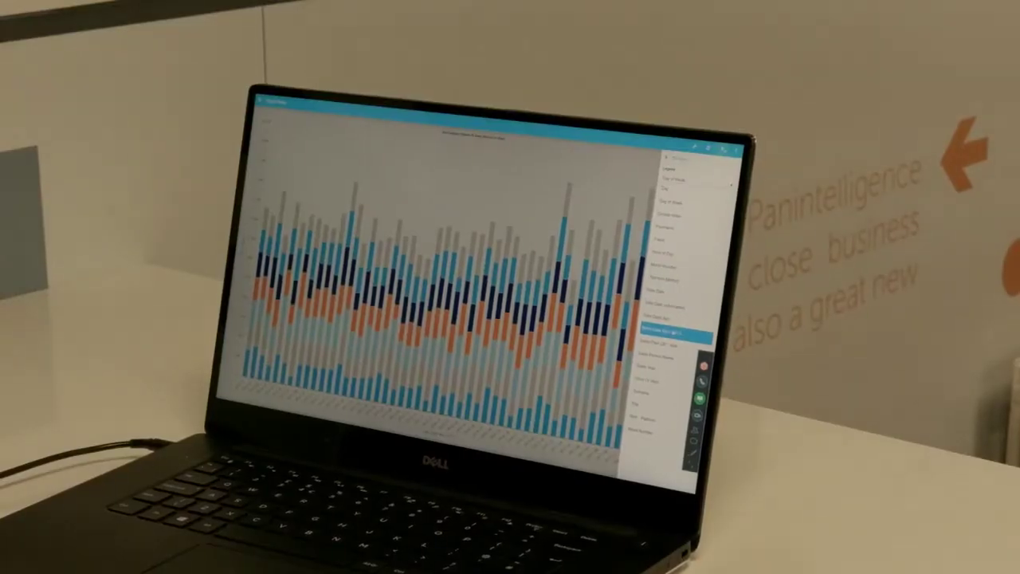
left_click(660, 369)
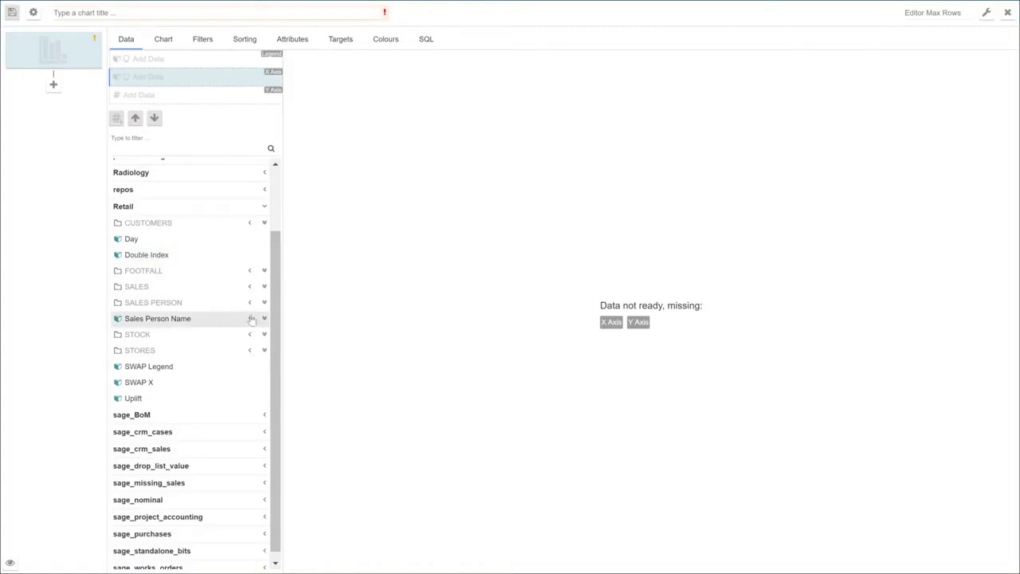
Expand Sales Person Name in the Retail field list to show Forename, Surname and Title
left_click(251, 318)
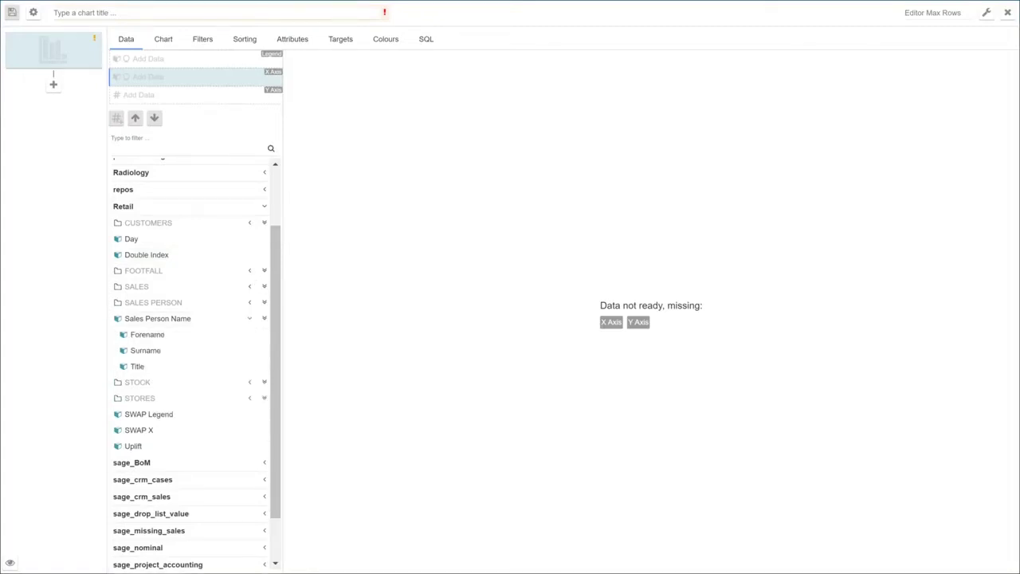
Plot Average Basket from SALES against Town from CUSTOMERS as a bar chart
left_click(250, 224)
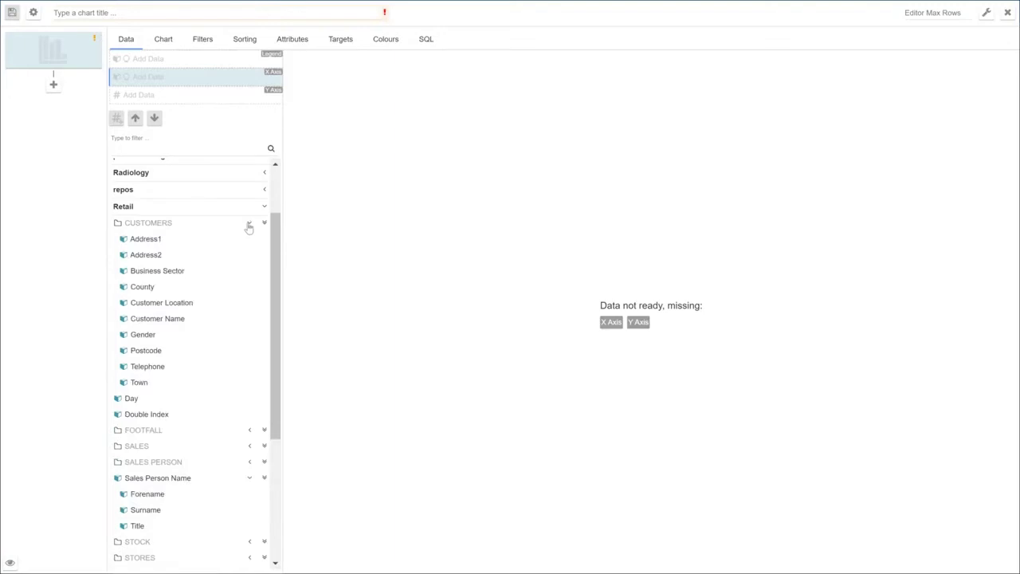
left_click(164, 388)
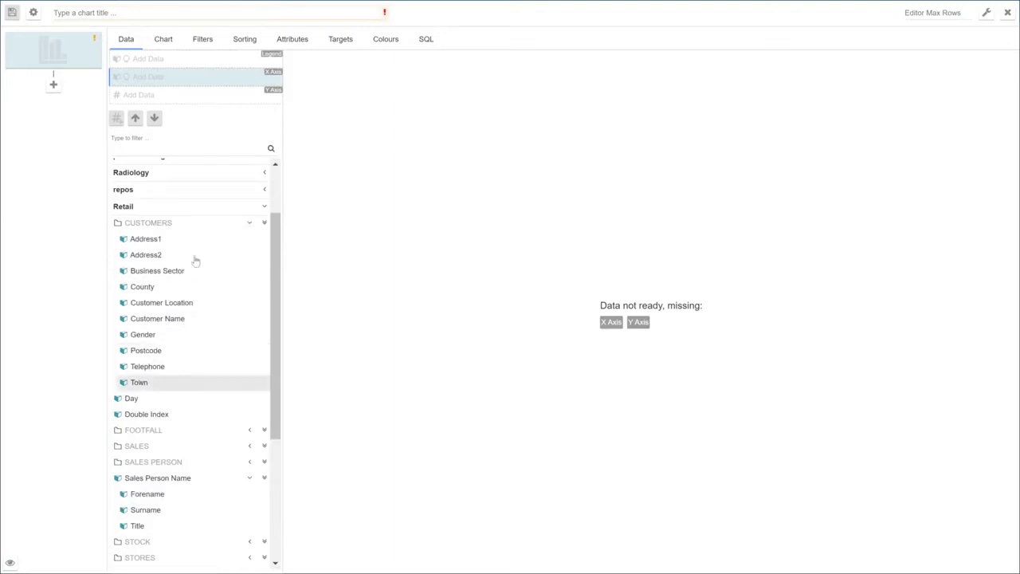
left_click(165, 100)
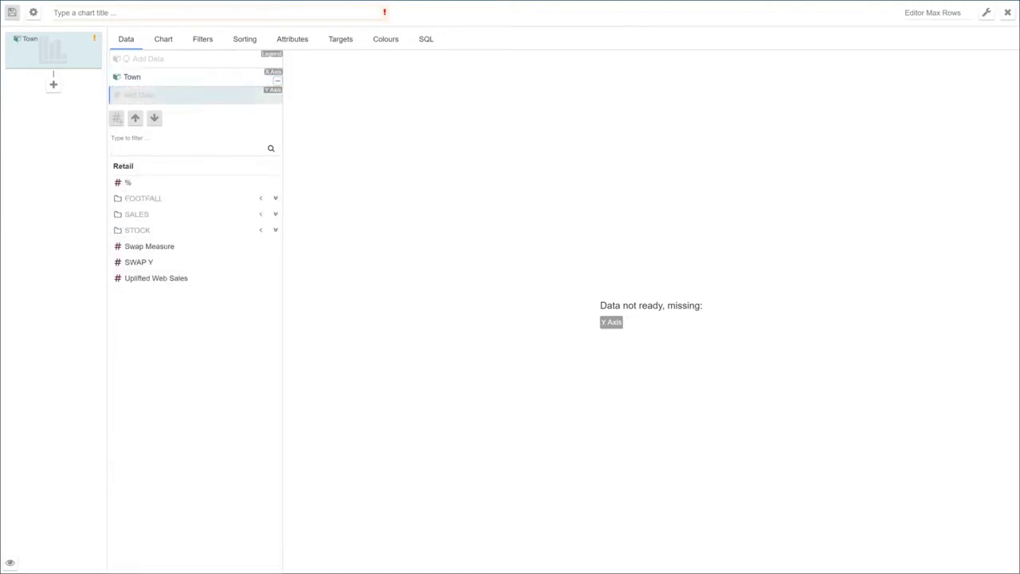
left_click(261, 215)
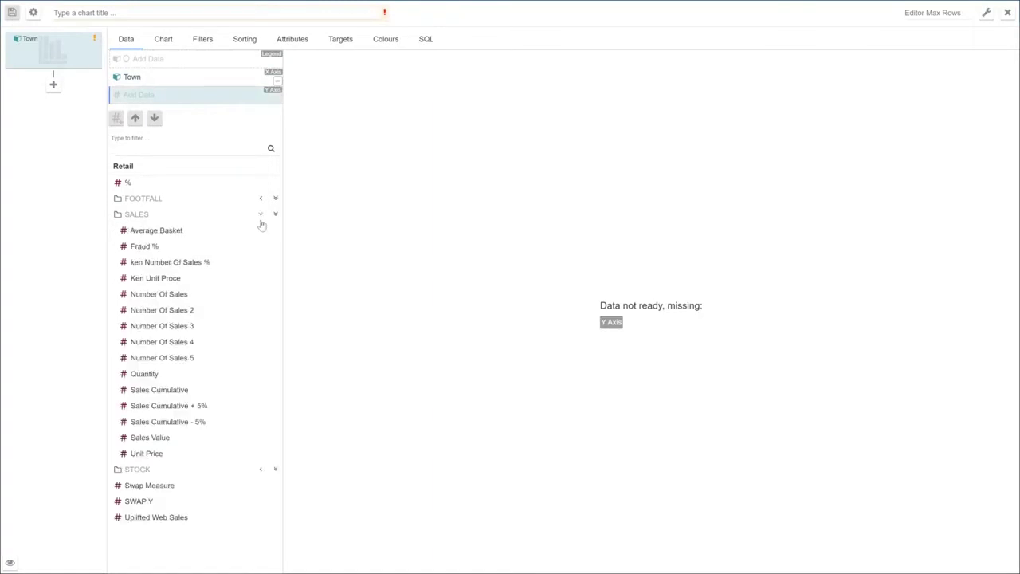
left_click(208, 231)
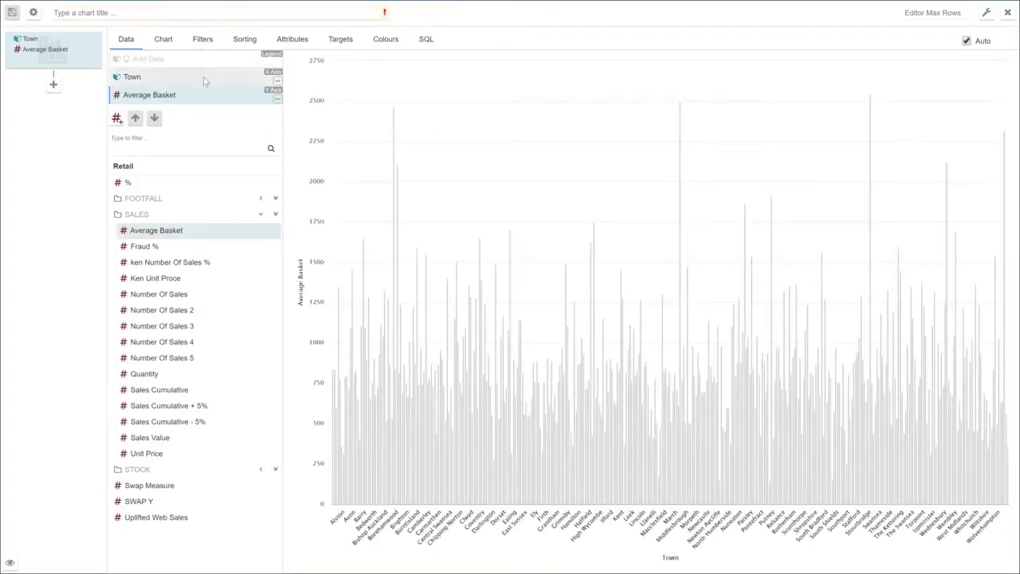
Swap the X axis from Town to Gender, then to Day, charting Average Basket by Day
left_click(204, 81)
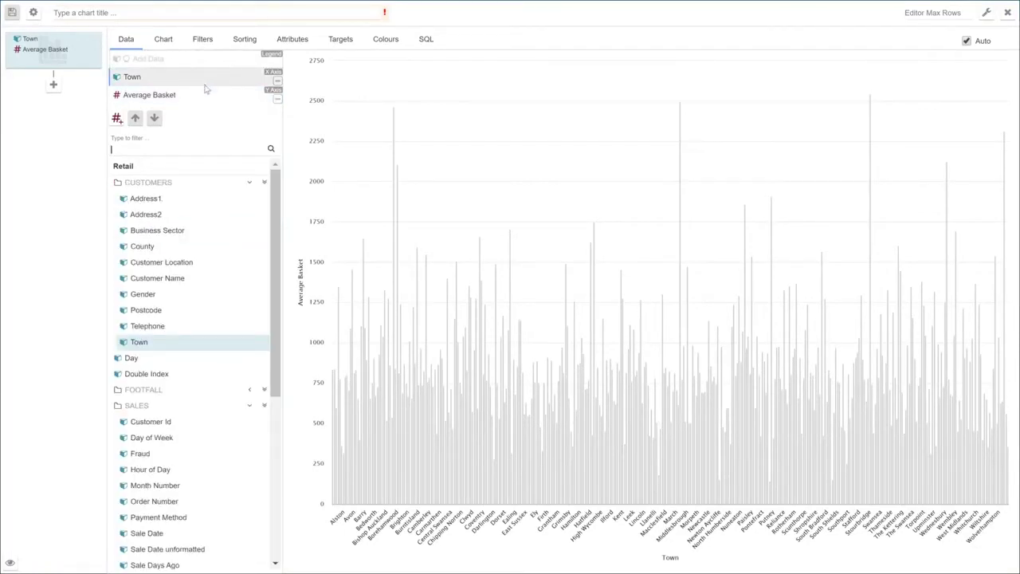
left_click(152, 294)
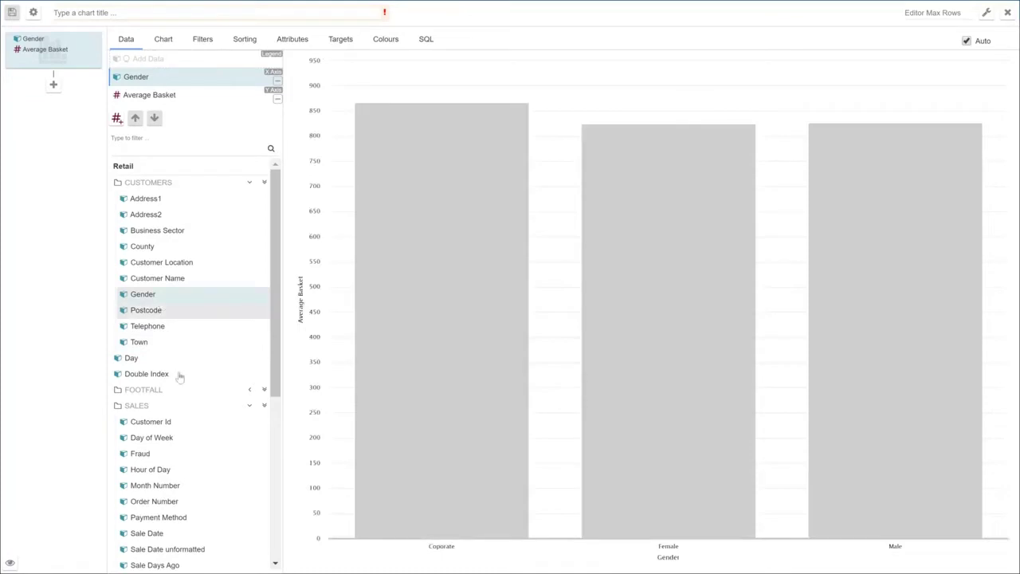
left_click(159, 358)
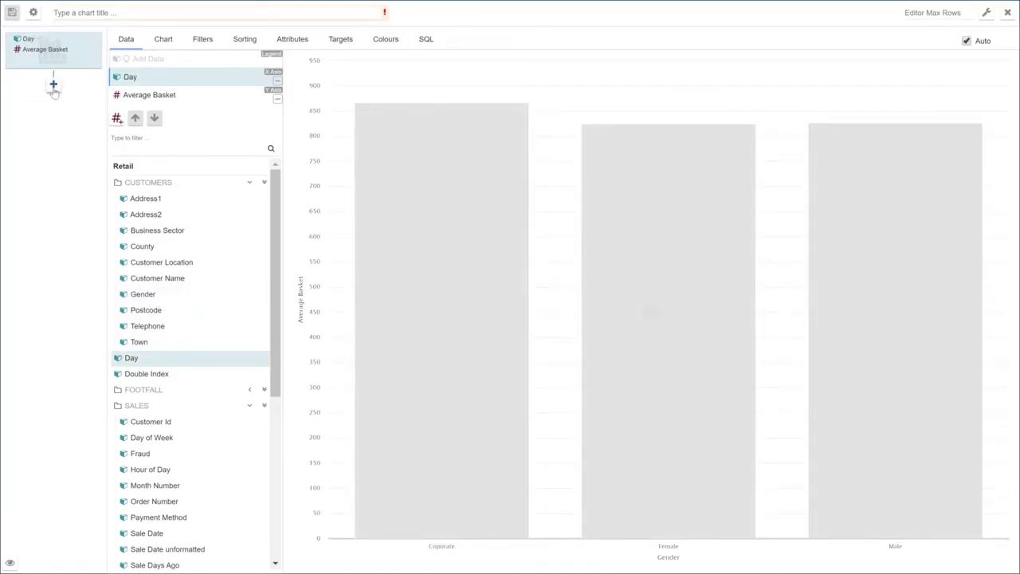
left_click(163, 39)
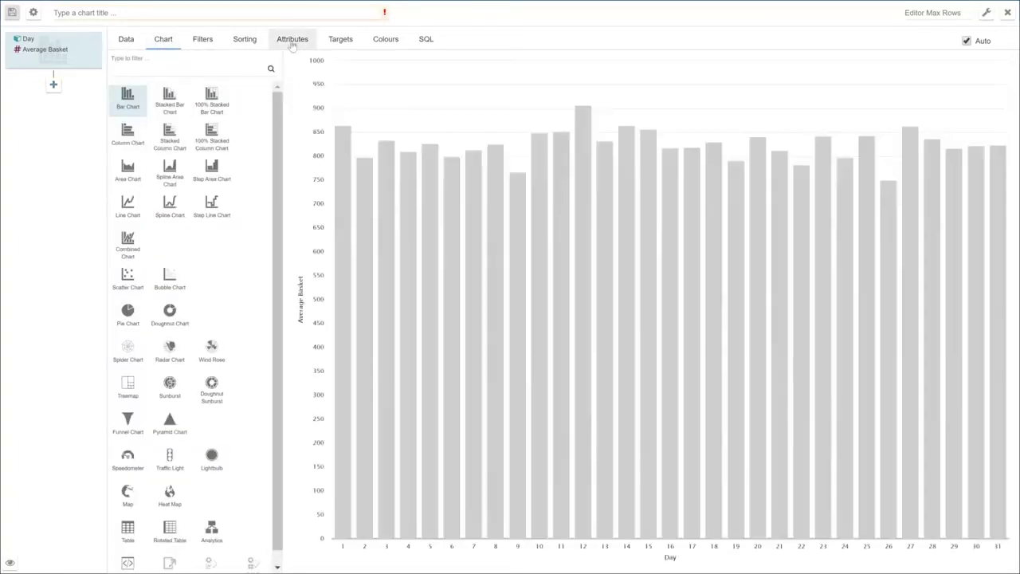
Turn on Show Data Values so each day's bar displays its £ Average Basket
left_click(293, 40)
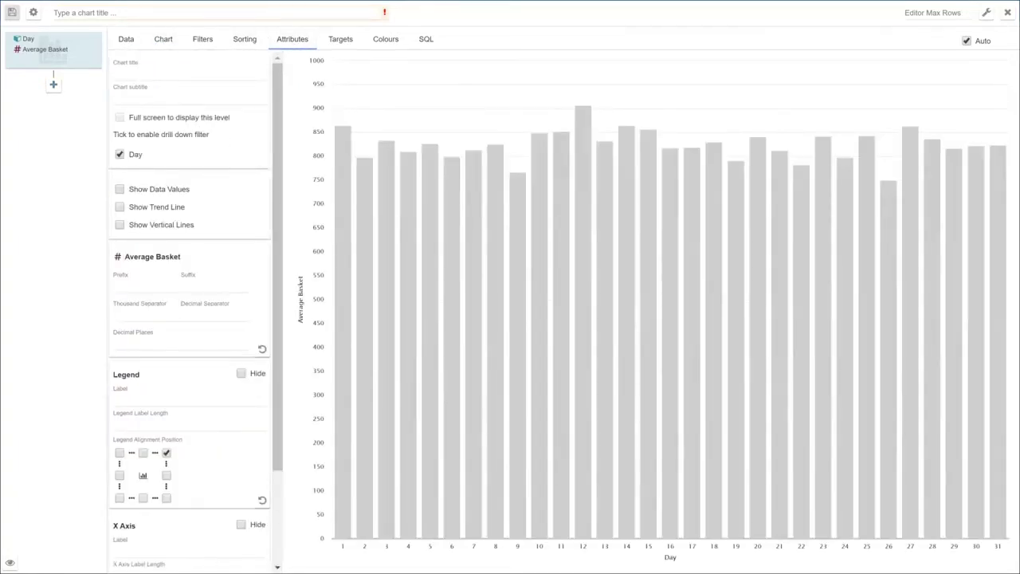
left_click(119, 189)
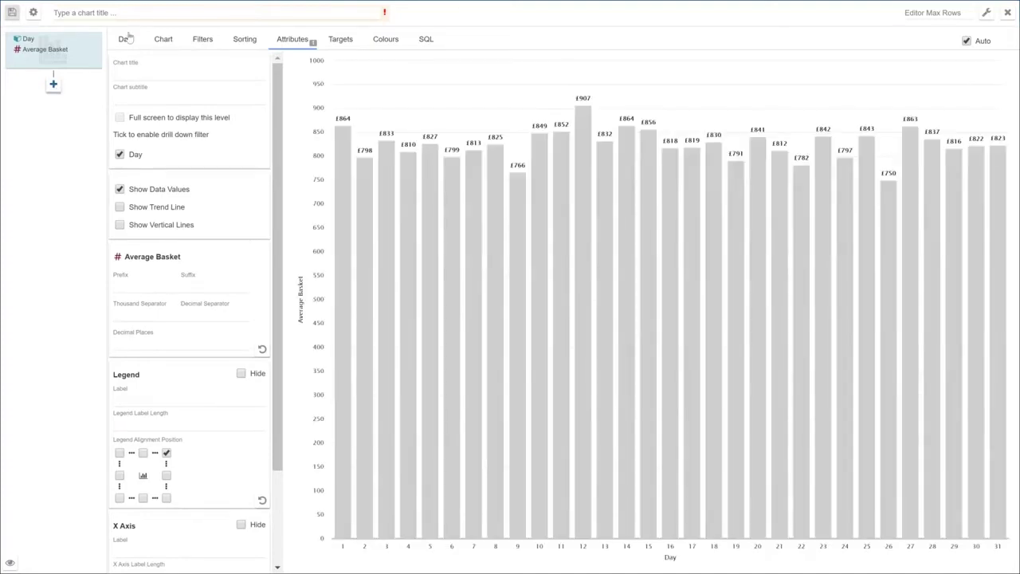
Add a drill-down level beneath the Day chart and make it a table
left_click(163, 40)
left_click(54, 83)
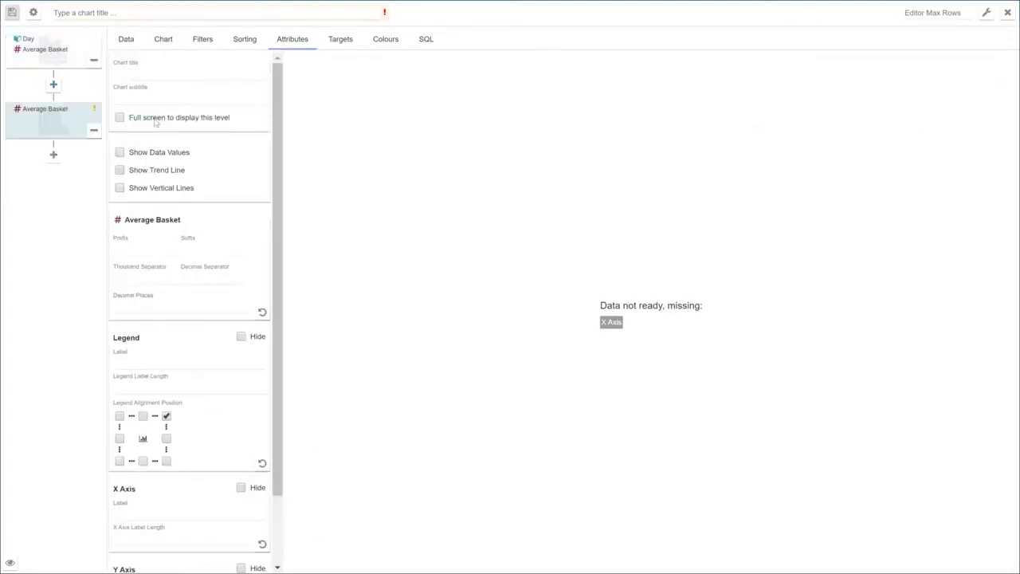
left_click(164, 39)
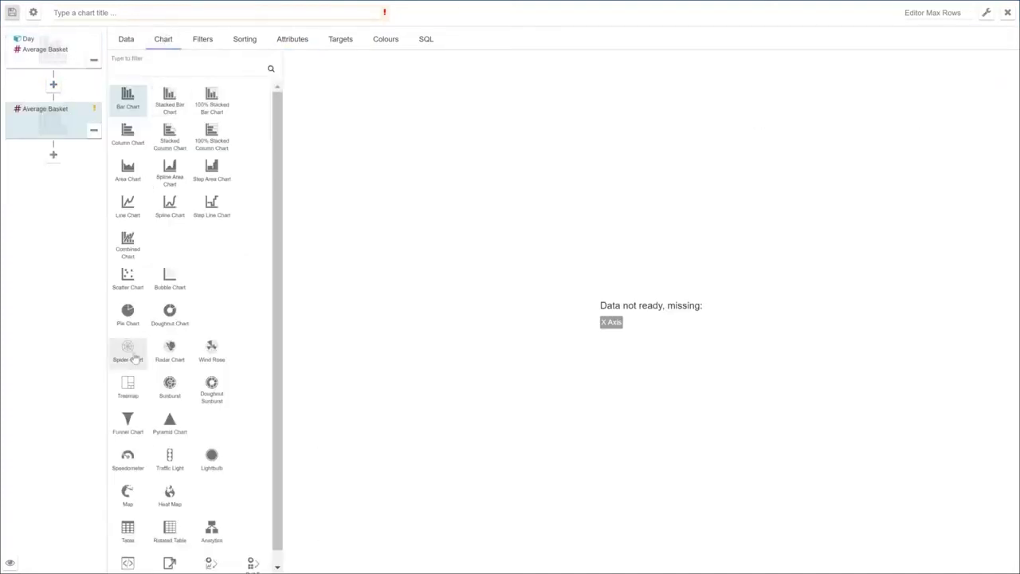
left_click(127, 532)
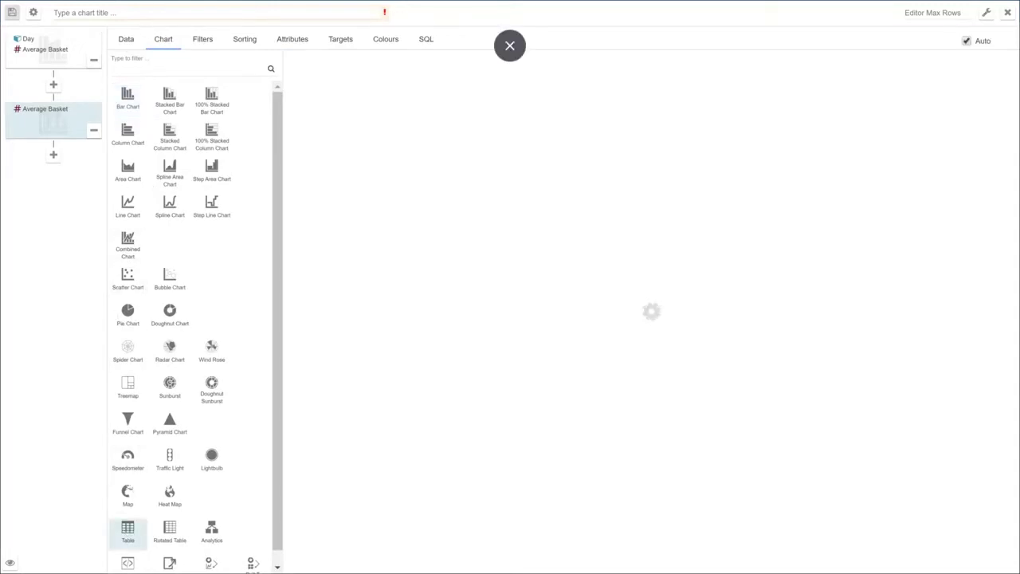
Add Customer Location and Gender columns to the table and title the chart 'Todays Chart'
left_click(127, 42)
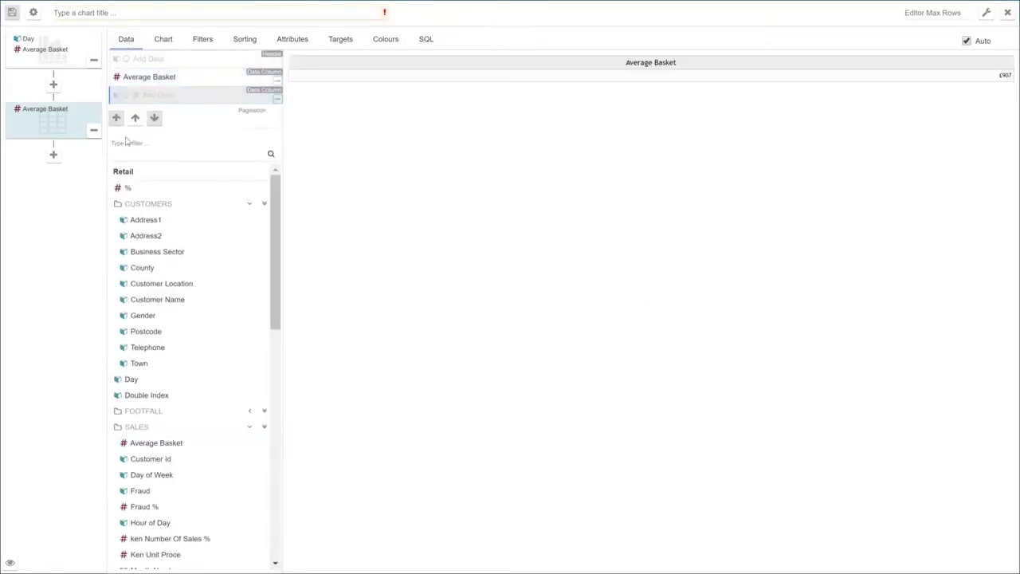
left_click_drag(165, 209, 221, 231)
double_click(166, 284)
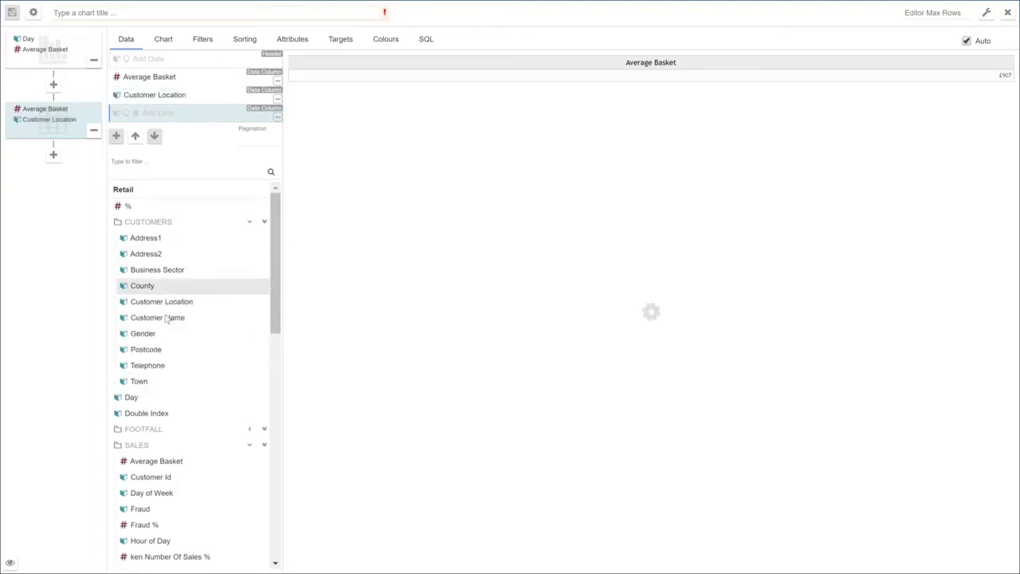
double_click(151, 336)
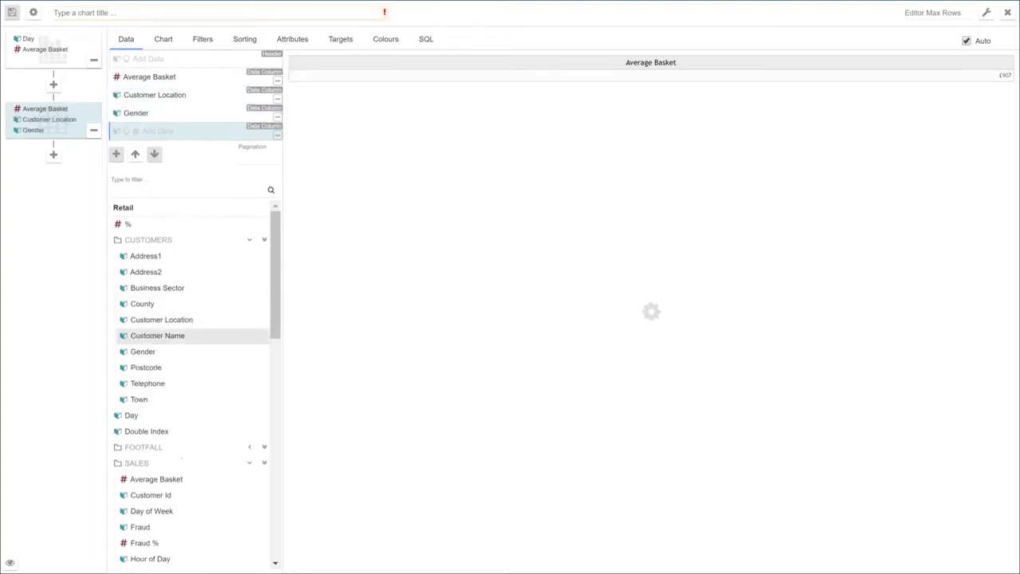
left_click(80, 13)
type("Todays")
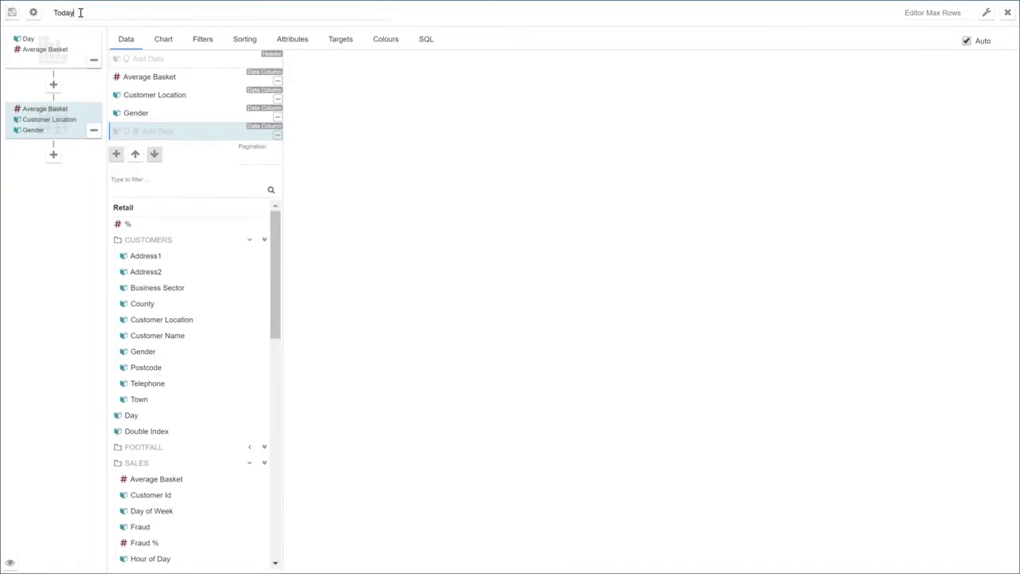
type(" Chart")
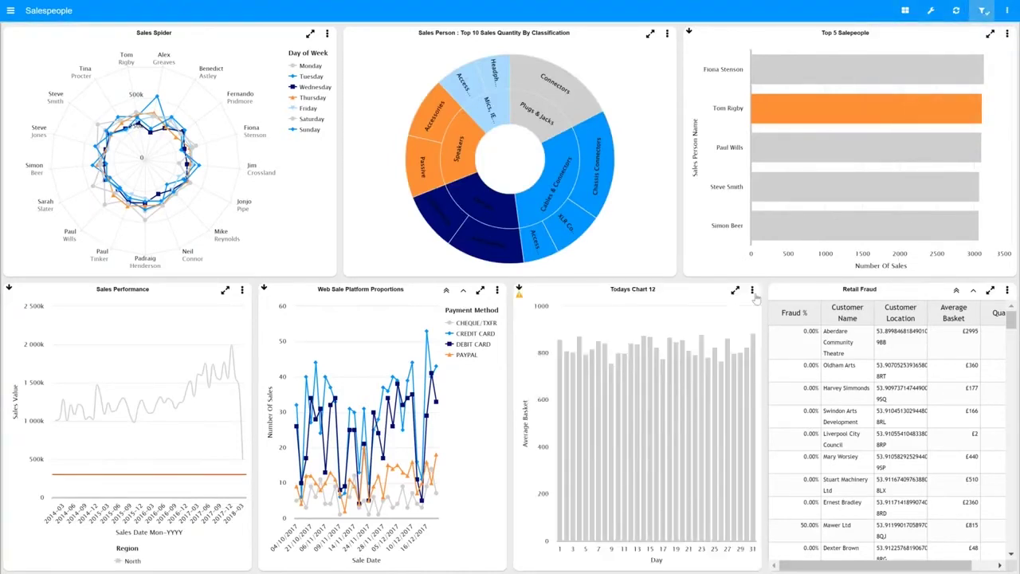
Show Todays Chart 12's information, select its embed URL, and review the Debug SQL and timings
left_click(752, 292)
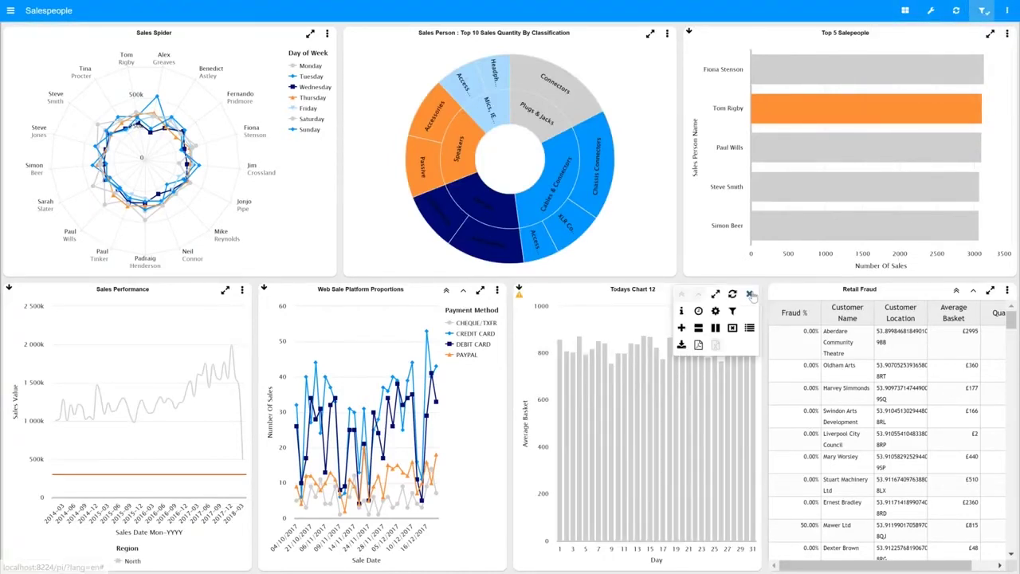
left_click(683, 311)
left_click_drag(467, 203, 318, 214)
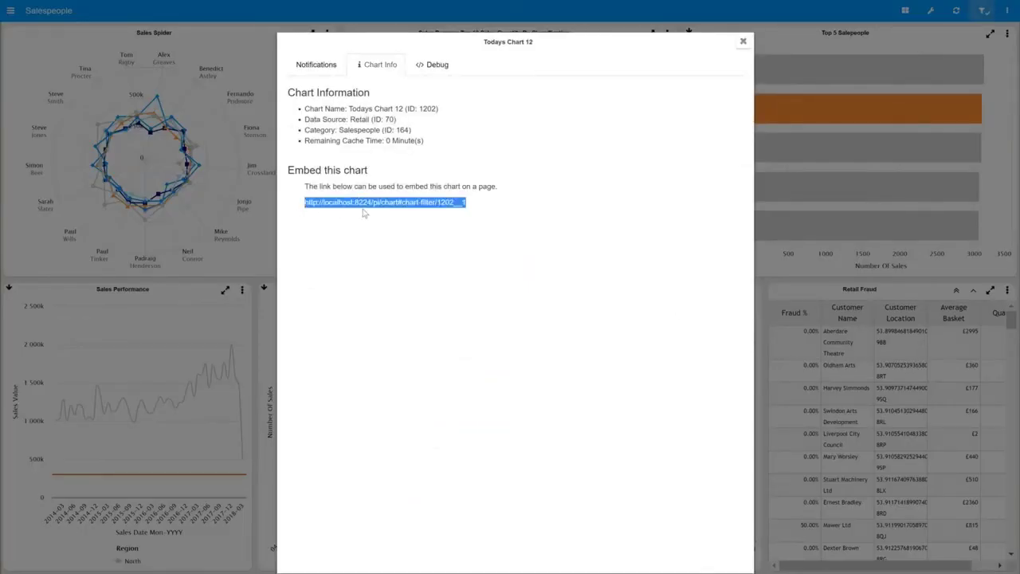
left_click(433, 65)
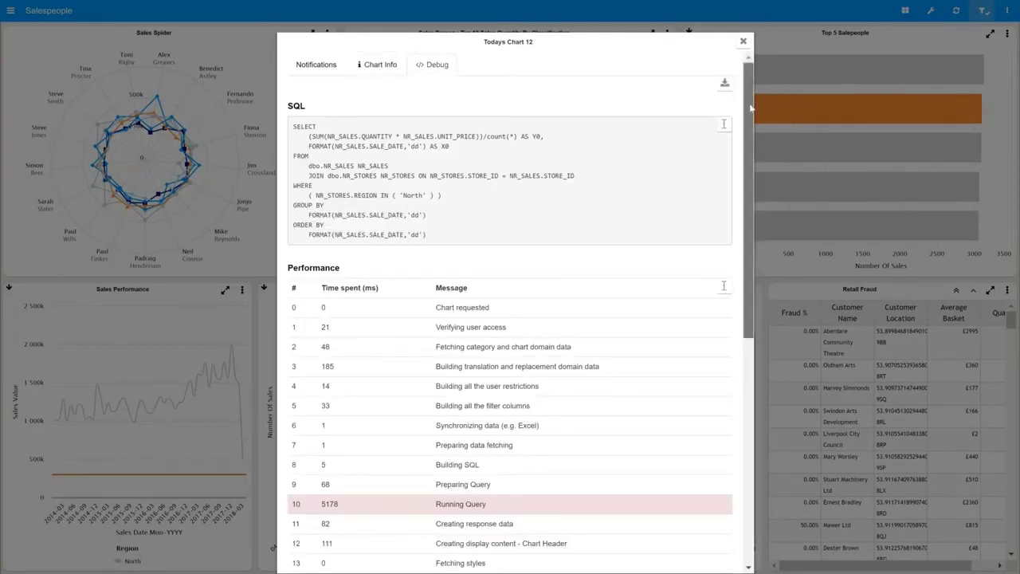
scroll(556, 205, "down", 3)
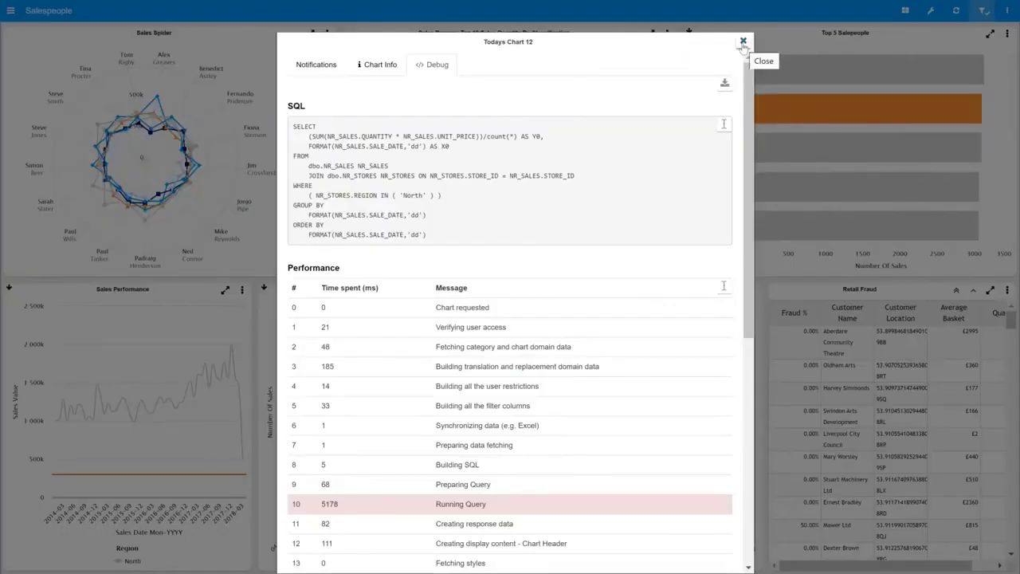
Close the Todays Chart 12 details window and open Dashboard Configuration at the Salespeople category
left_click(743, 41)
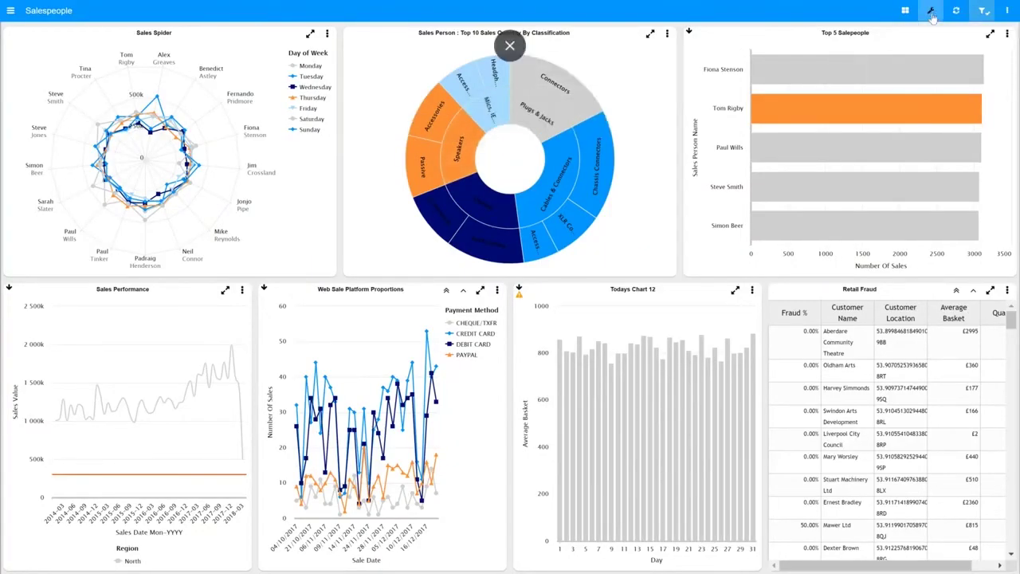
left_click(931, 13)
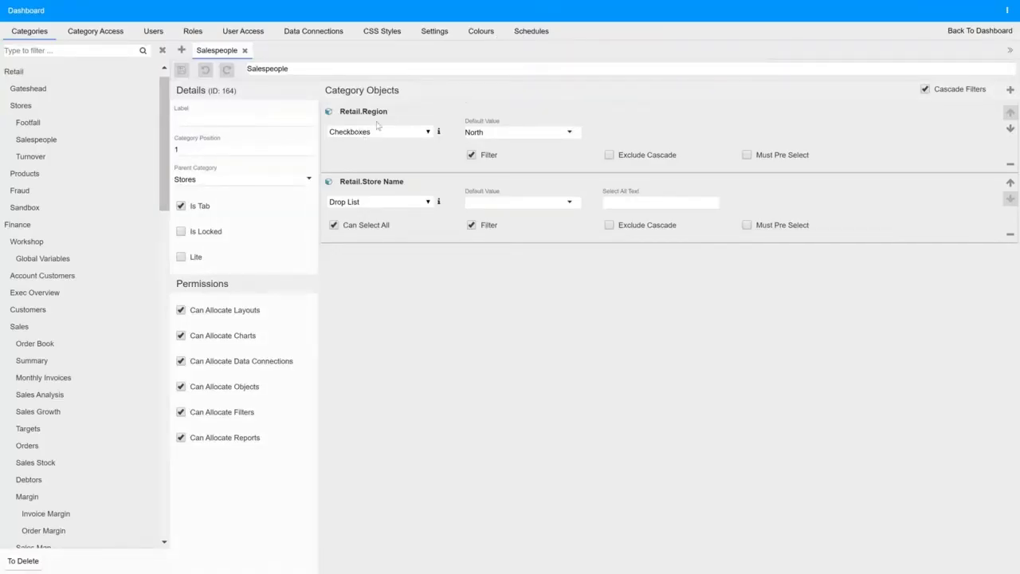
Show the chart viewer user's data restrictions in Users, then move on to CSS Styles
left_click(154, 32)
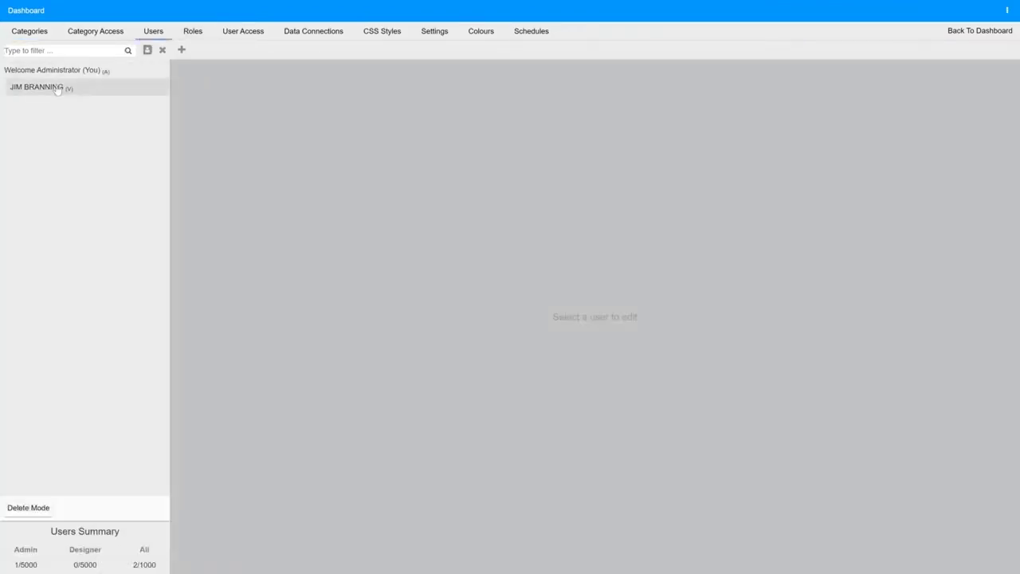
left_click(57, 89)
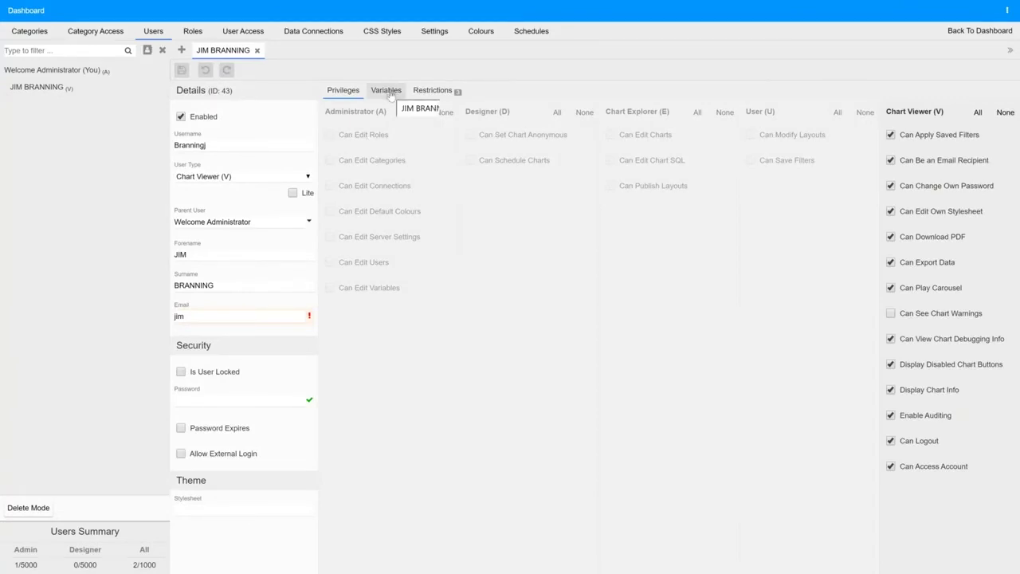
left_click(432, 91)
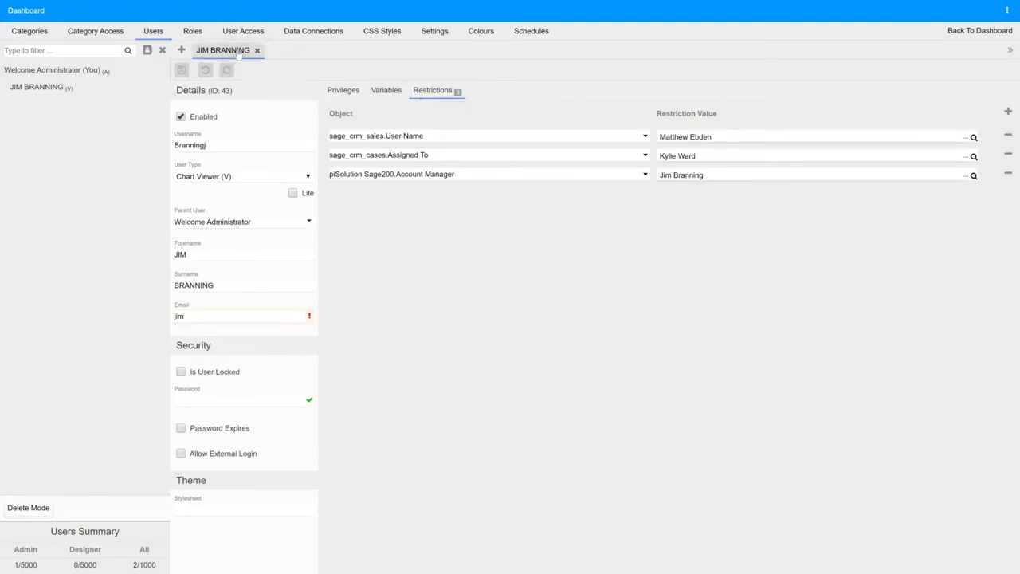
left_click(383, 33)
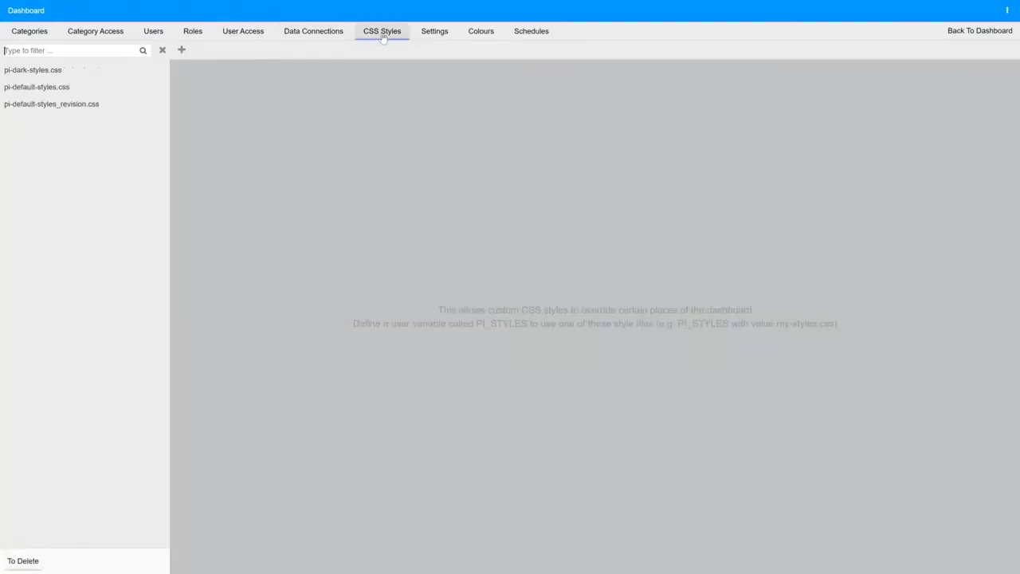
Open pi-dark-styles.css and pi-default-styles_revision.css, preview the revision theme, then go to Data Connections
left_click(48, 74)
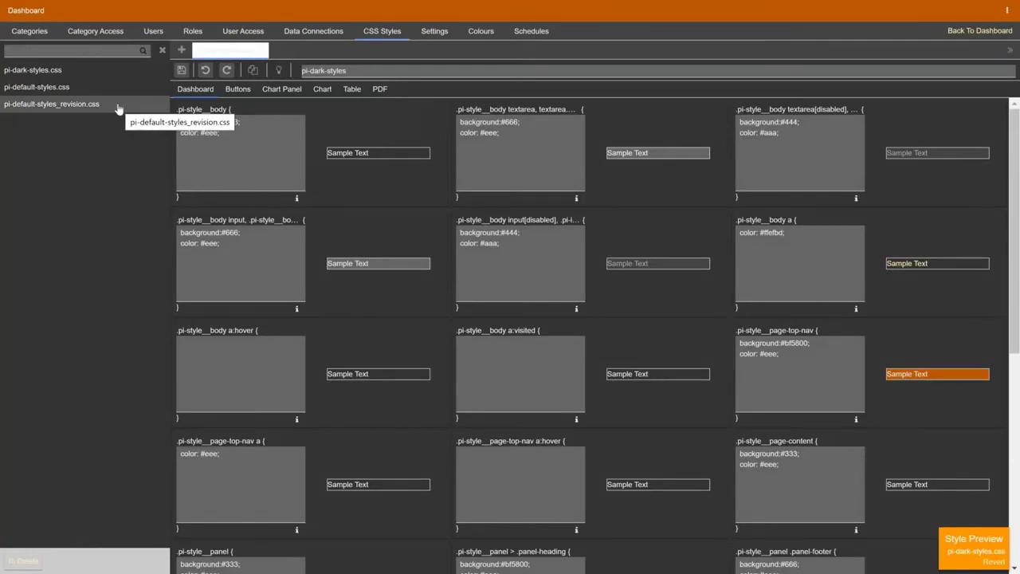
left_click(118, 106)
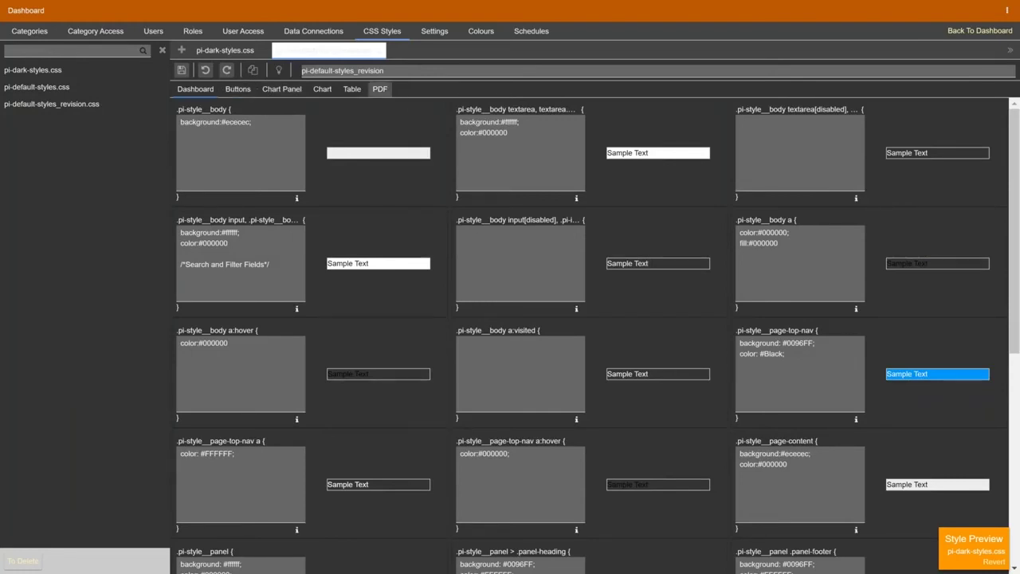
left_click(279, 70)
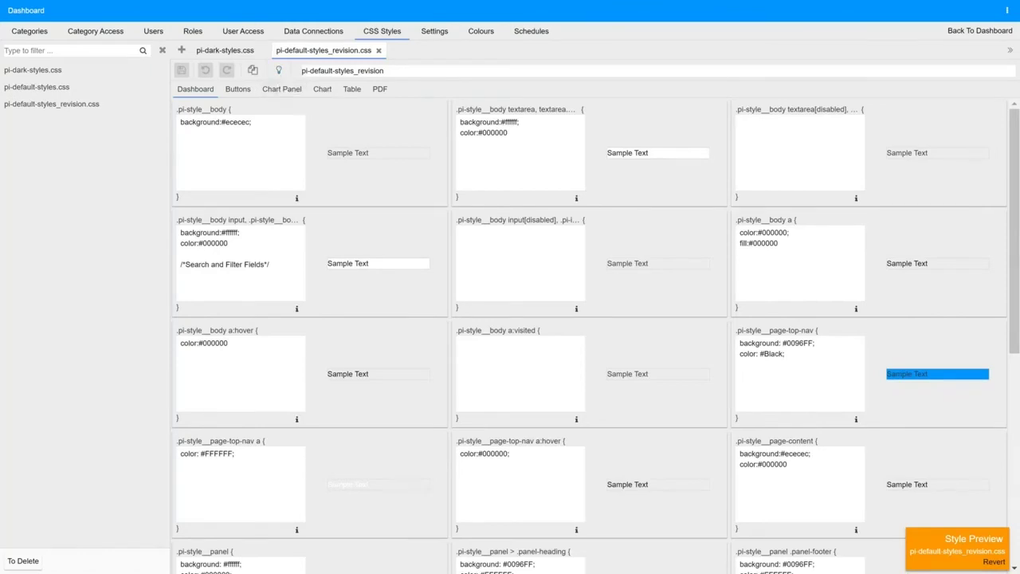
left_click(325, 32)
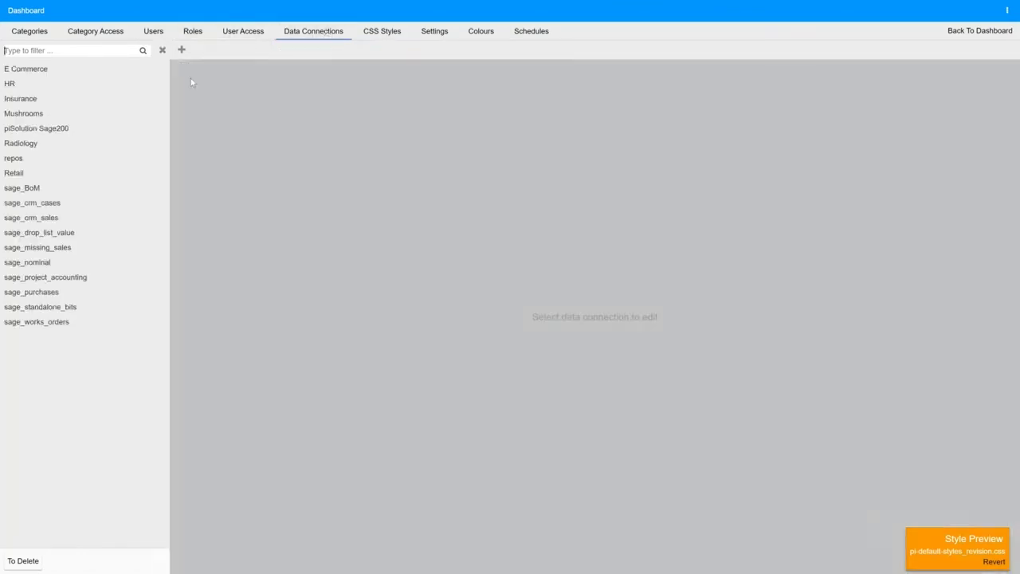
Confirm the Retail connection uses SQL Server, then open the NR_SALES table details (priority 999)
left_click(13, 176)
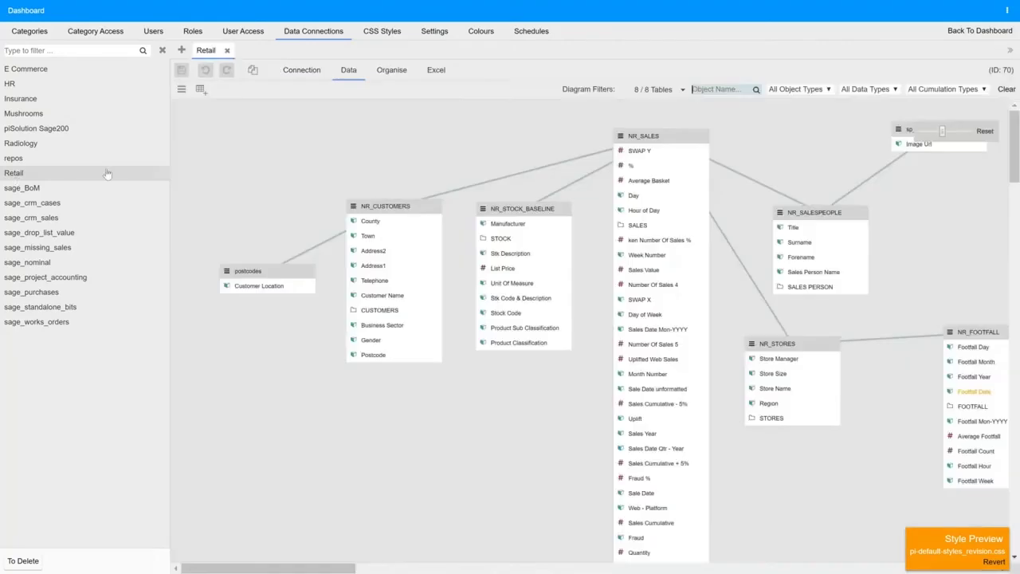
left_click(303, 70)
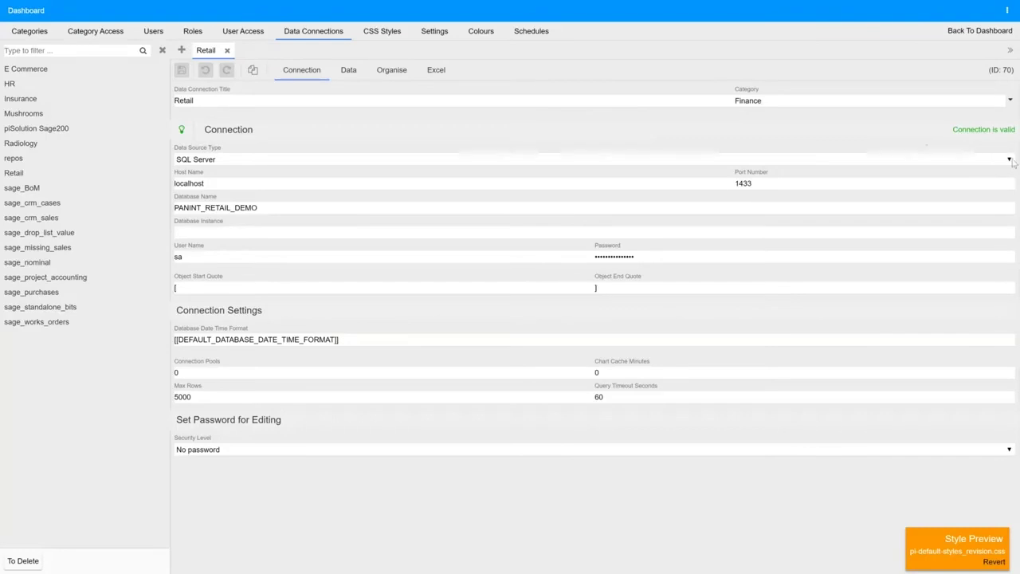
left_click(1010, 159)
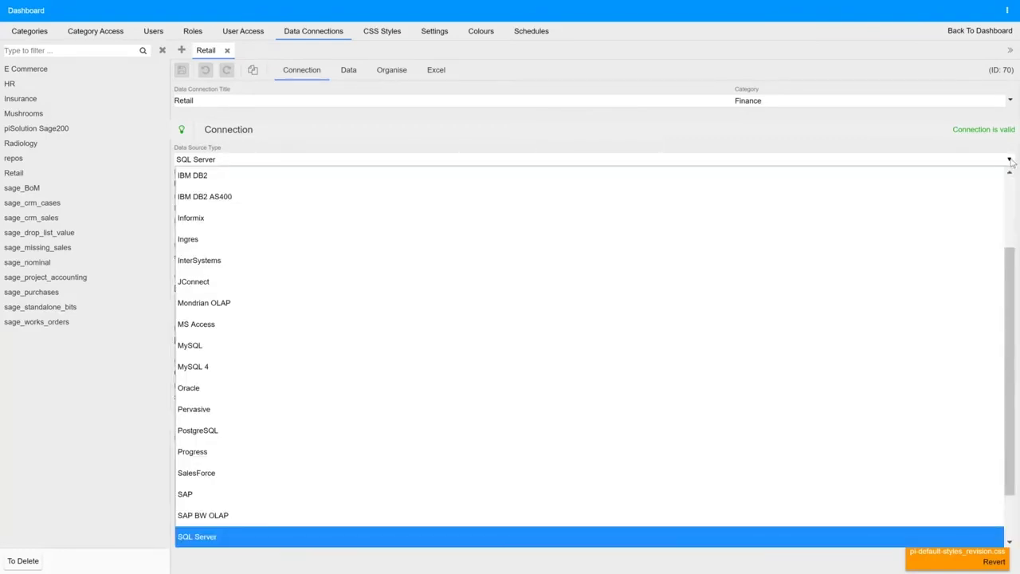
left_click(907, 153)
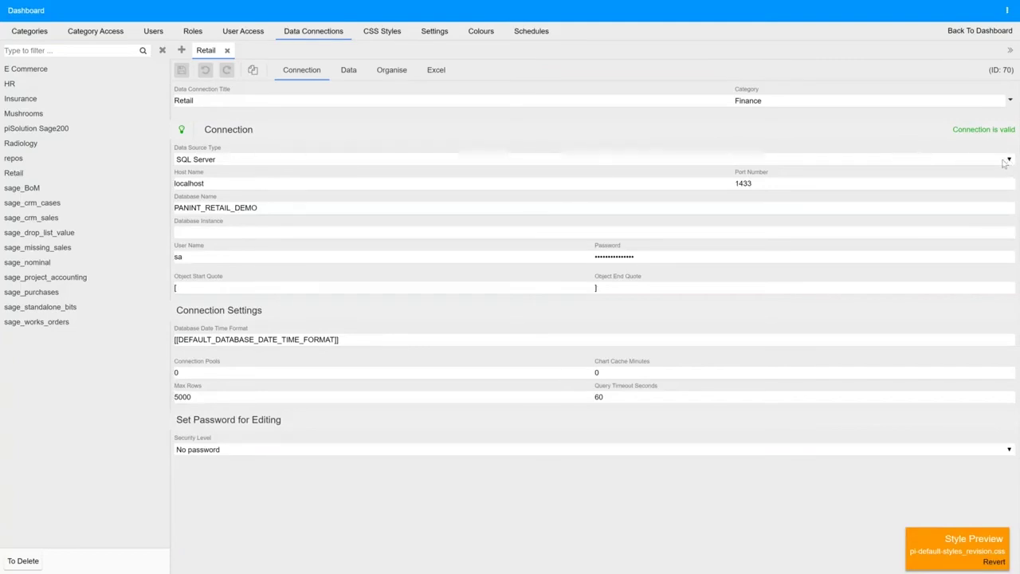
left_click(1007, 161)
left_click(930, 153)
left_click(351, 73)
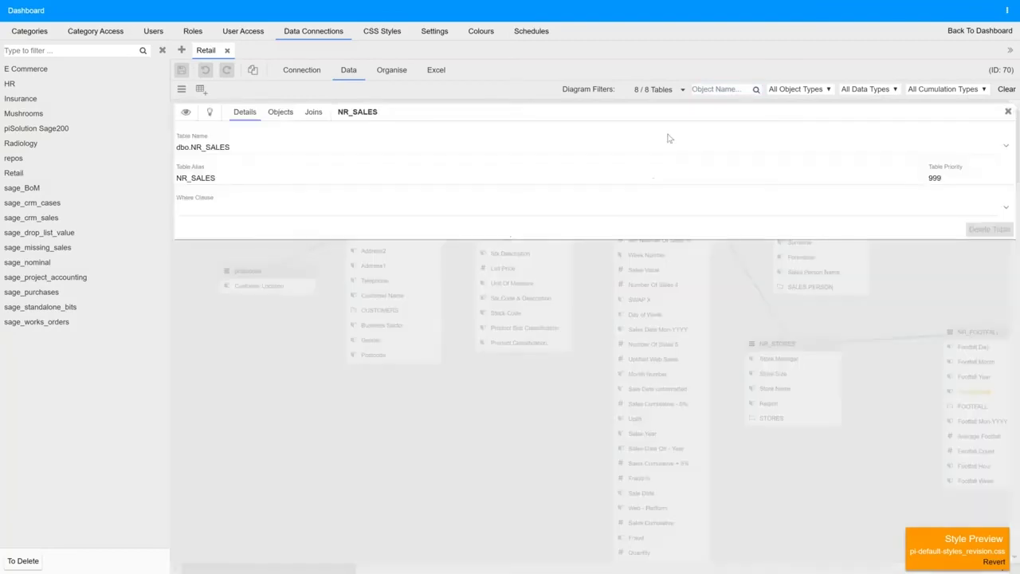
left_click(639, 138)
Inspect the Average Basket measure's formula in the NR_SALES table, then close the editor
left_click(1008, 113)
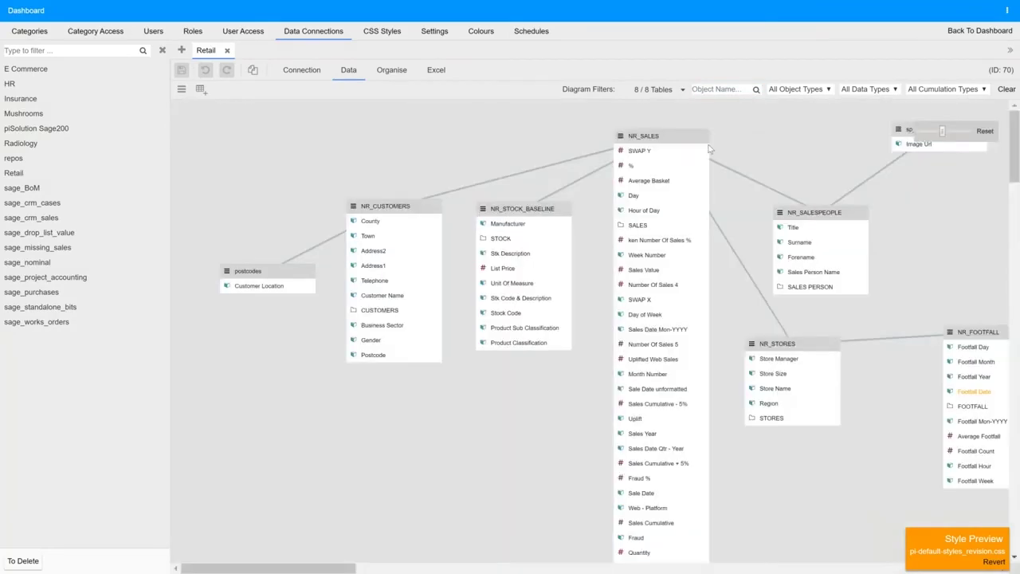
double_click(648, 182)
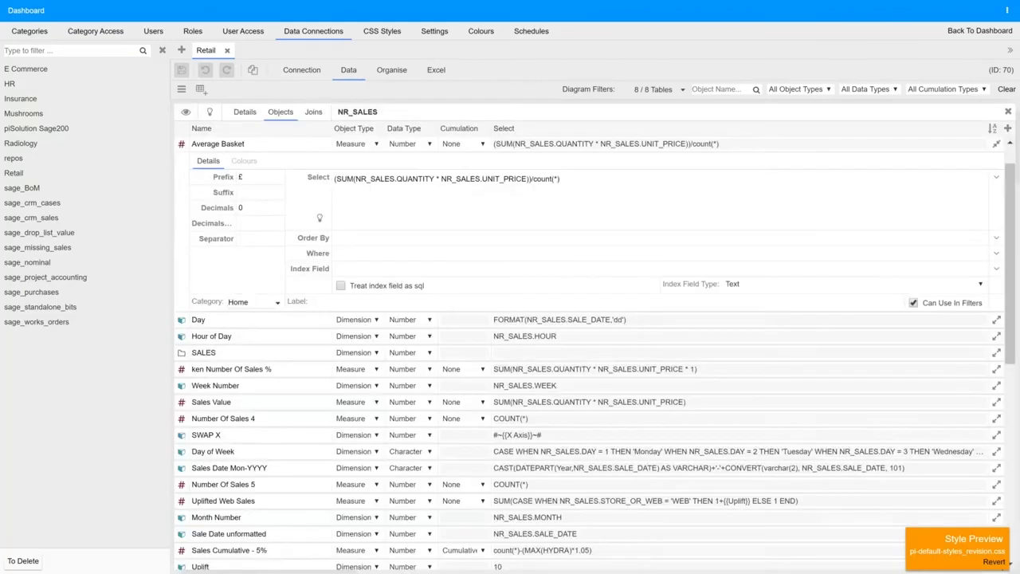
left_click(1009, 112)
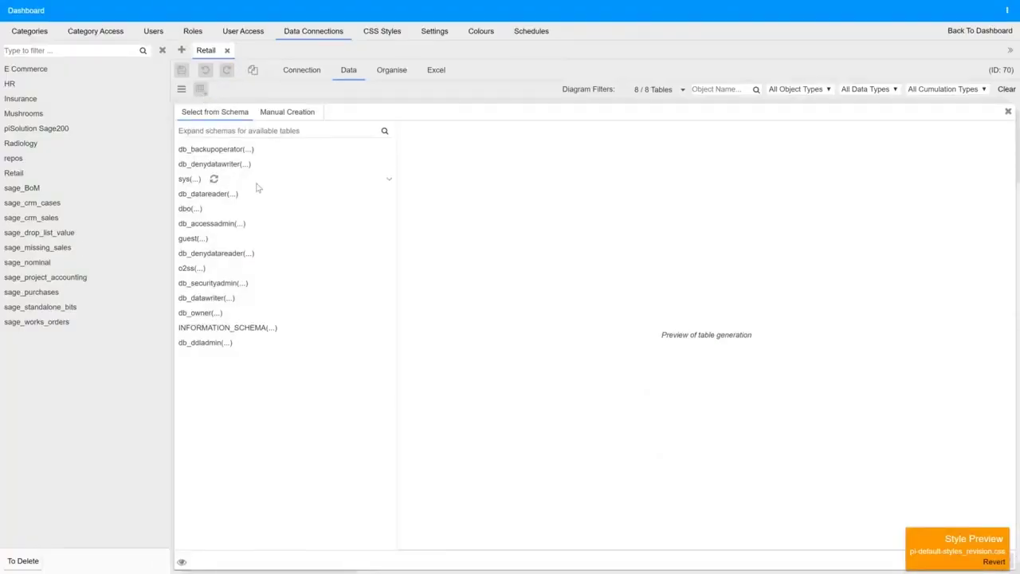
Tick Acceleration, Age, Aggression, Agility and Balance under dbo.Football for generation
left_click(389, 210)
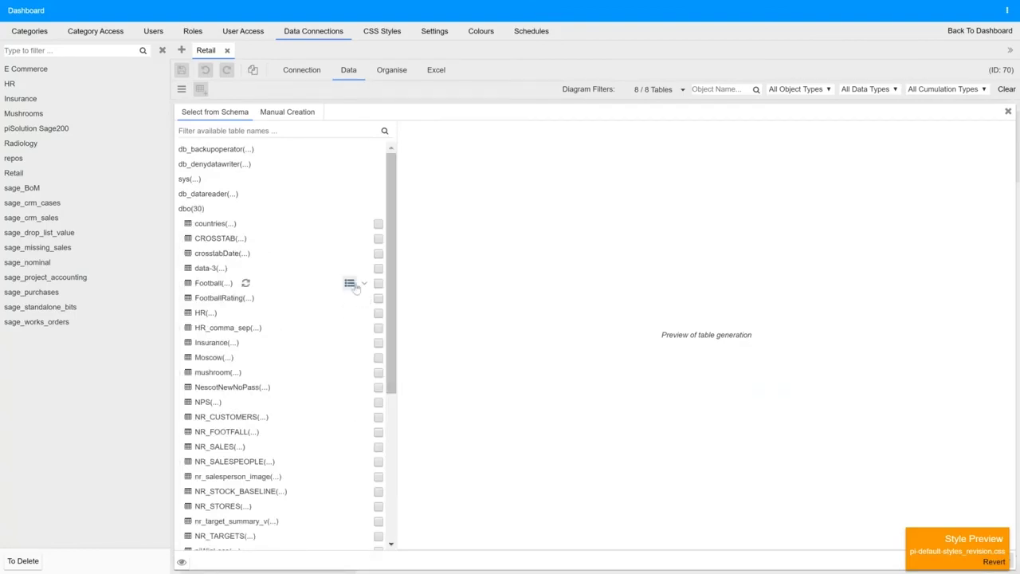
left_click(364, 284)
left_click(379, 298)
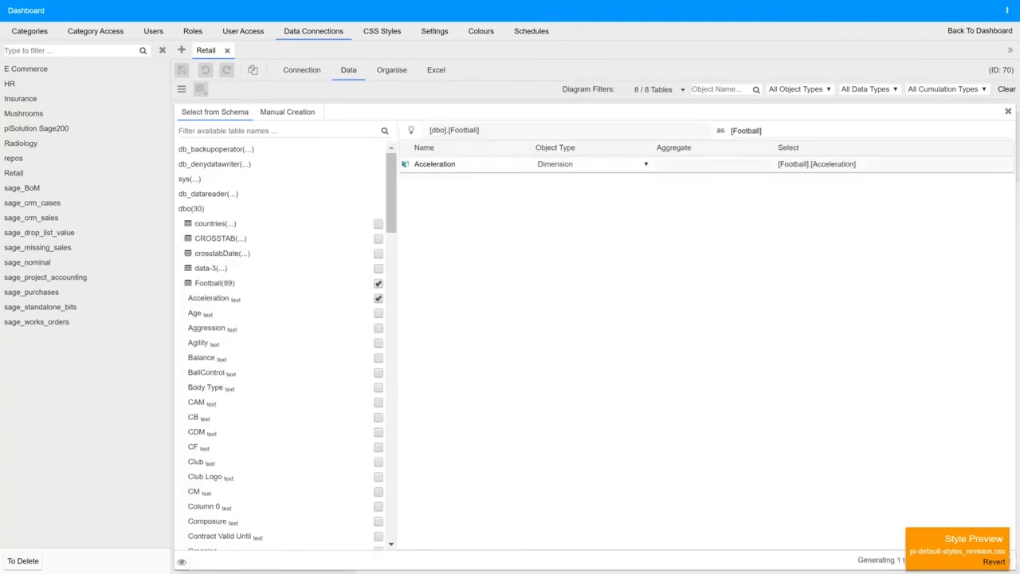
left_click(379, 313)
left_click(379, 328)
left_click(379, 343)
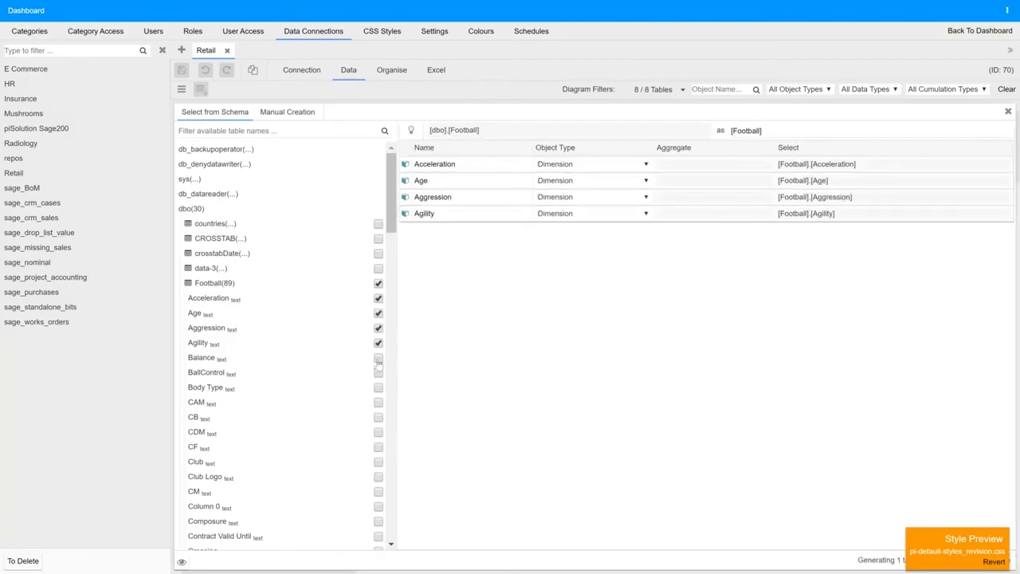
left_click(379, 358)
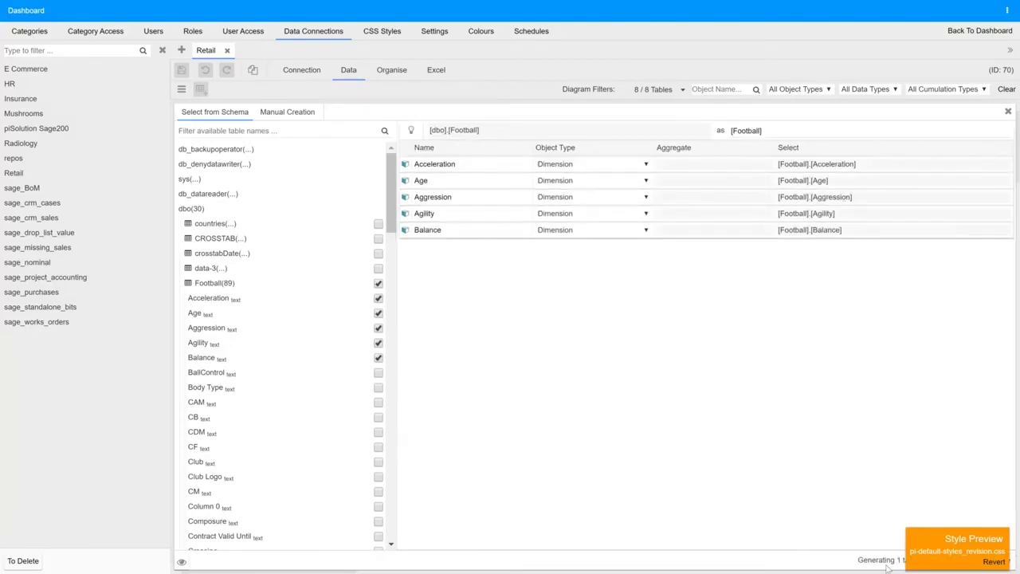